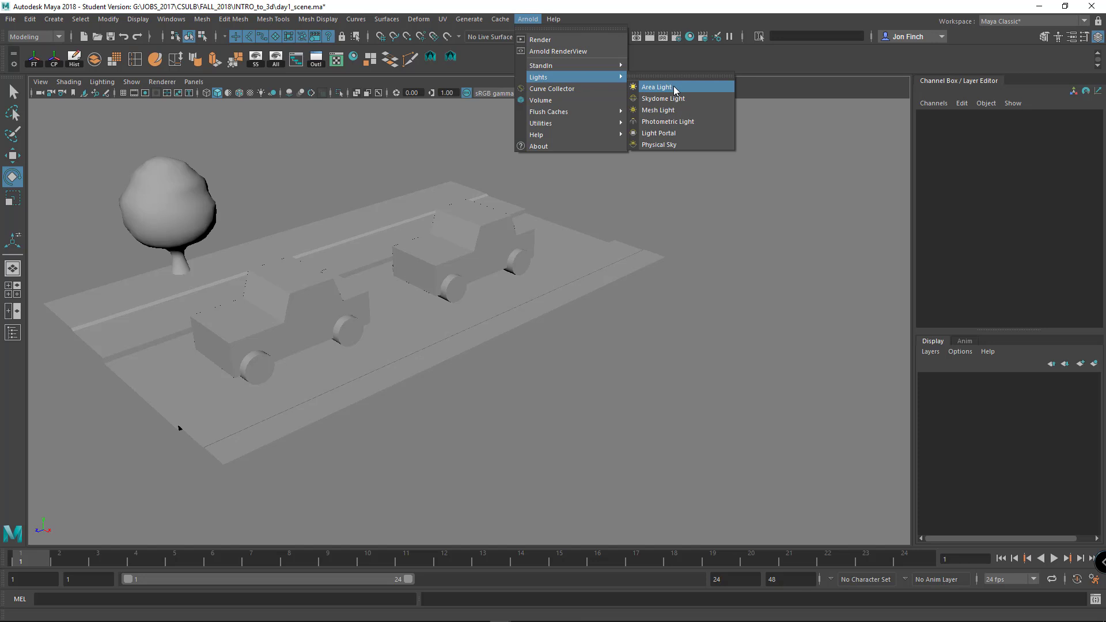
# Create an Arnold area light and move it from the scene centre to the rear truck's end of the road
pyautogui.click(674, 88)
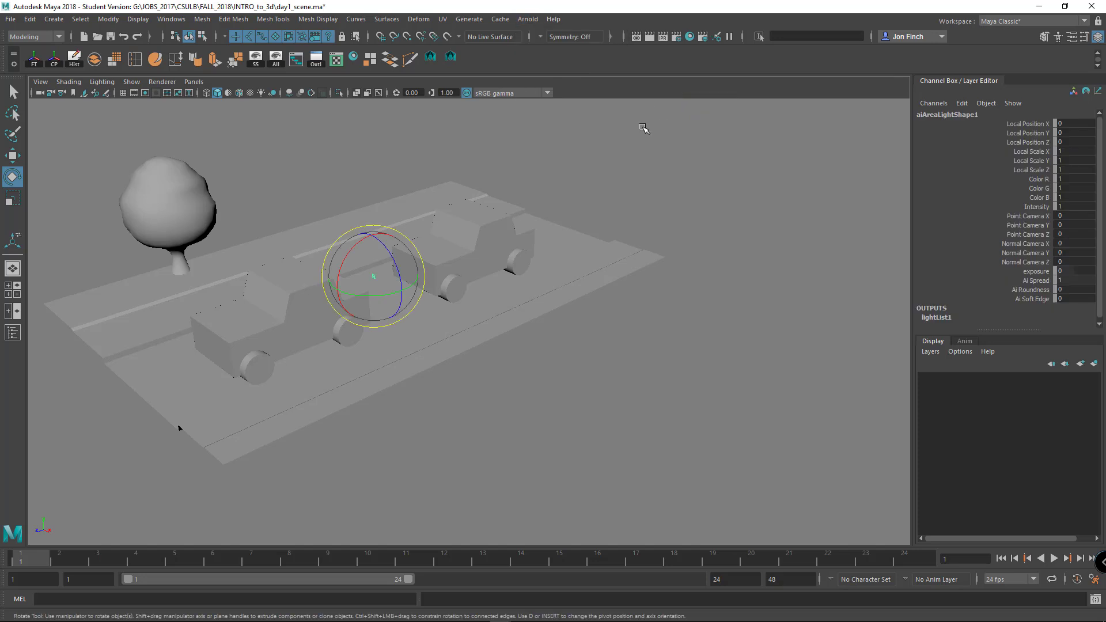
pyautogui.keyDown('alt'); pyautogui.moveTo(555, 318); pyautogui.dragTo(621, 299); pyautogui.keyUp('alt')
pyautogui.press('w')
pyautogui.moveTo(314, 323); pyautogui.dragTo(526, 247)
pyautogui.keyDown('alt'); pyautogui.moveTo(611, 239); pyautogui.dragTo(583, 238); pyautogui.keyUp('alt')
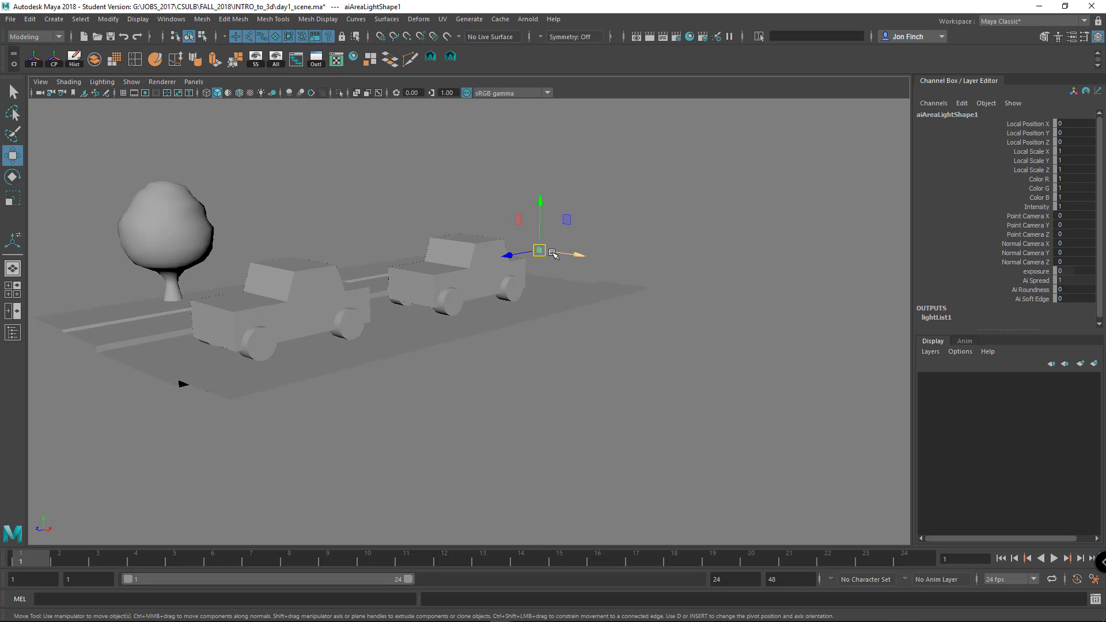
# Scale the area light up uniformly into a panel much larger than the trucks and turn it around to face them
pyautogui.press('r')
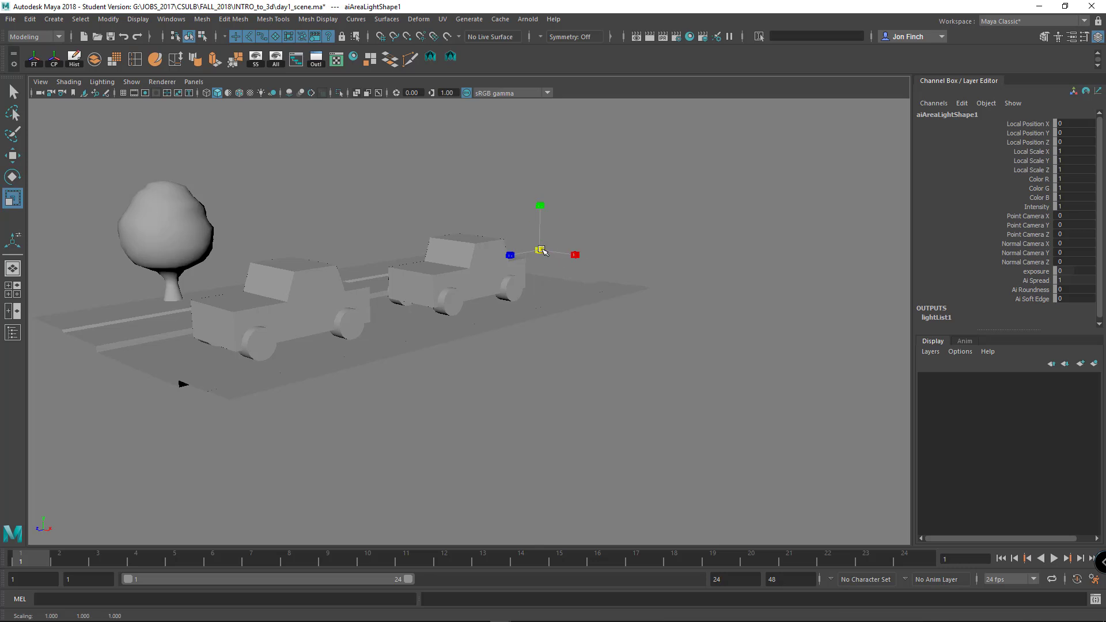
pyautogui.moveTo(539, 251); pyautogui.dragTo(964, 277)
pyautogui.press('e')
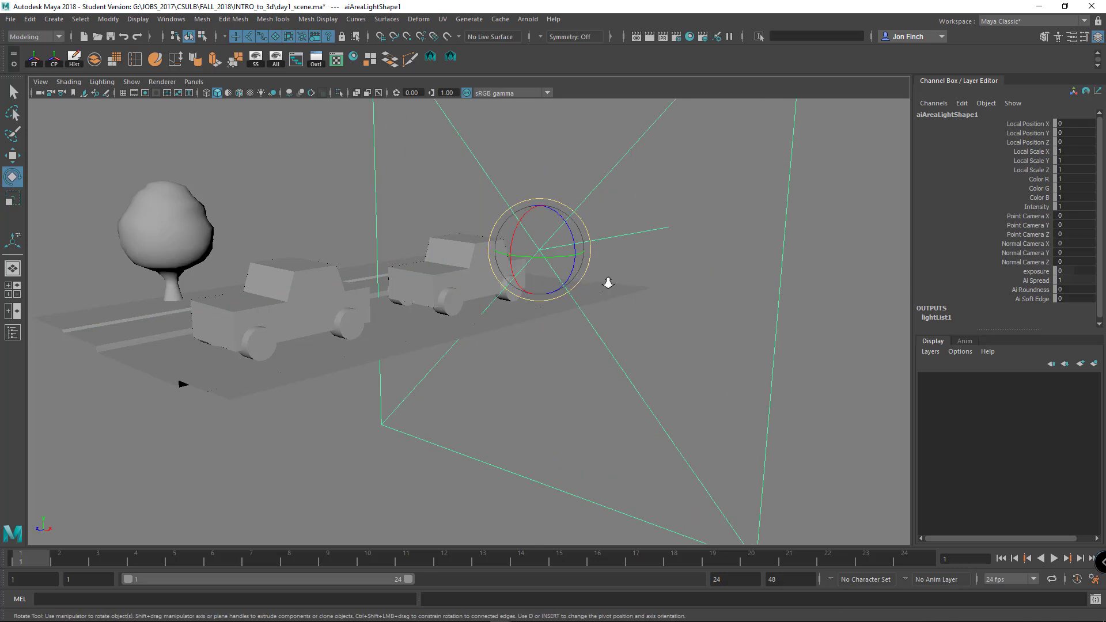
pyautogui.keyDown('alt'); pyautogui.moveTo(607, 281); pyautogui.dragTo(501, 280, button='right'); pyautogui.keyUp('alt')
pyautogui.keyDown('alt'); pyautogui.moveTo(501, 280); pyautogui.dragTo(540, 268); pyautogui.keyUp('alt')
pyautogui.keyDown('alt'); pyautogui.moveTo(540, 268); pyautogui.dragTo(561, 321, button='middle'); pyautogui.keyUp('alt')
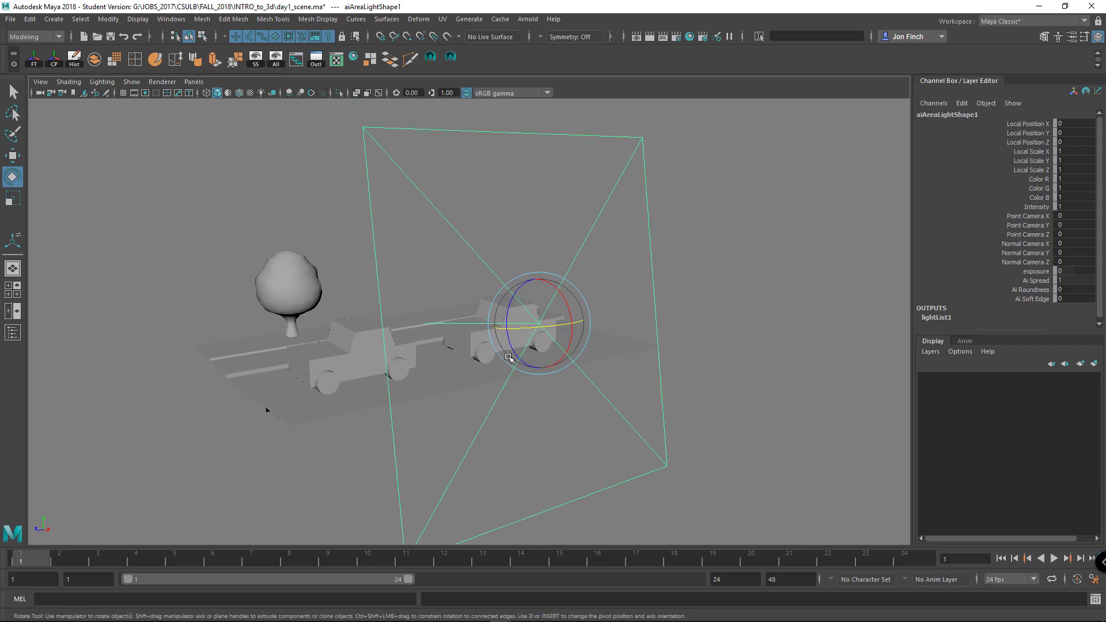
pyautogui.keyDown('alt'); pyautogui.moveTo(520, 375); pyautogui.dragTo(625, 198); pyautogui.keyUp('alt')
# Position the area light above and off to the side of the road, with its direction line pointing toward the trucks
pyautogui.press('w')
pyautogui.keyDown('alt'); pyautogui.moveTo(582, 266); pyautogui.dragTo(576, 269); pyautogui.keyUp('alt')
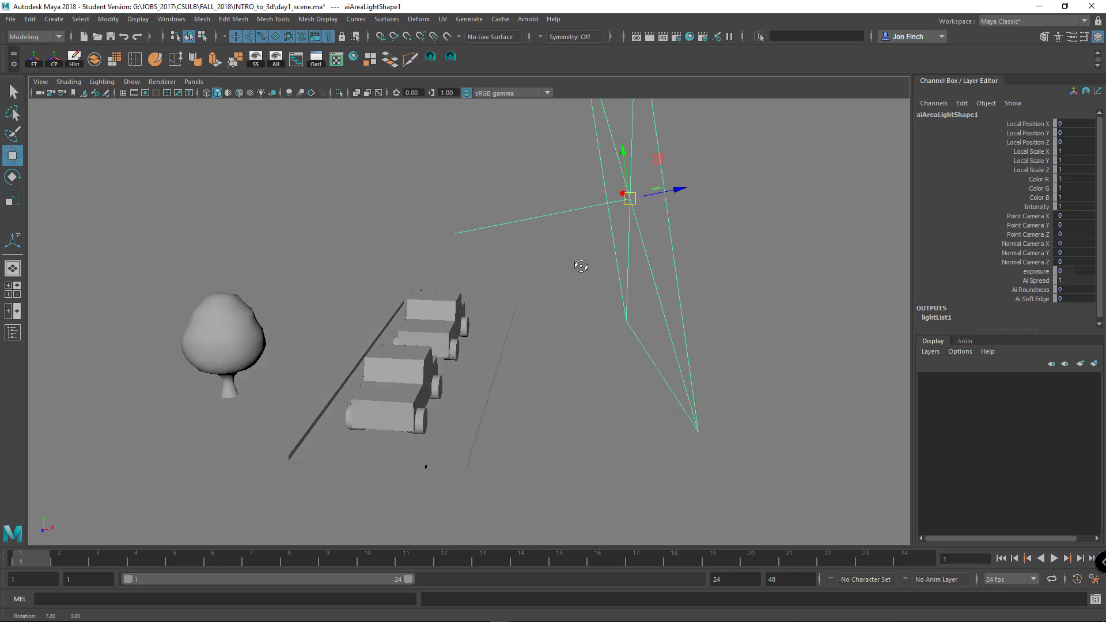
pyautogui.moveTo(627, 200); pyautogui.dragTo(605, 227)
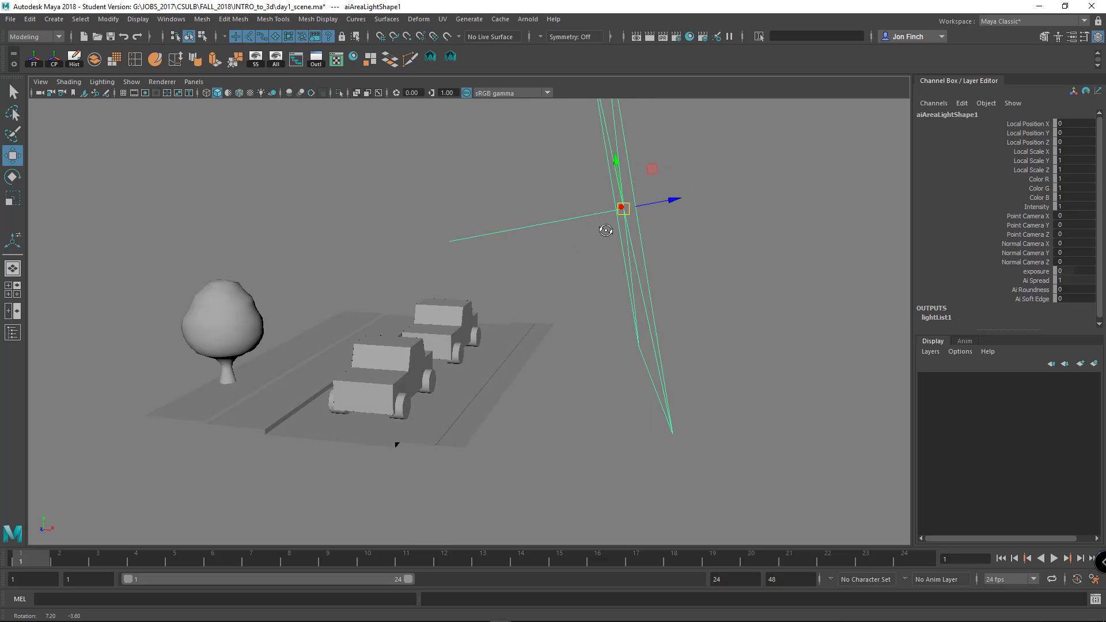
pyautogui.keyDown('alt'); pyautogui.moveTo(586, 303); pyautogui.dragTo(575, 364, button='middle'); pyautogui.keyUp('alt')
pyautogui.moveTo(575, 365)
pyautogui.keyDown('alt'); pyautogui.mouseDown()
pyautogui.moveTo(526, 370)
pyautogui.moveTo(578, 363)
pyautogui.mouseUp(); pyautogui.keyUp('alt')
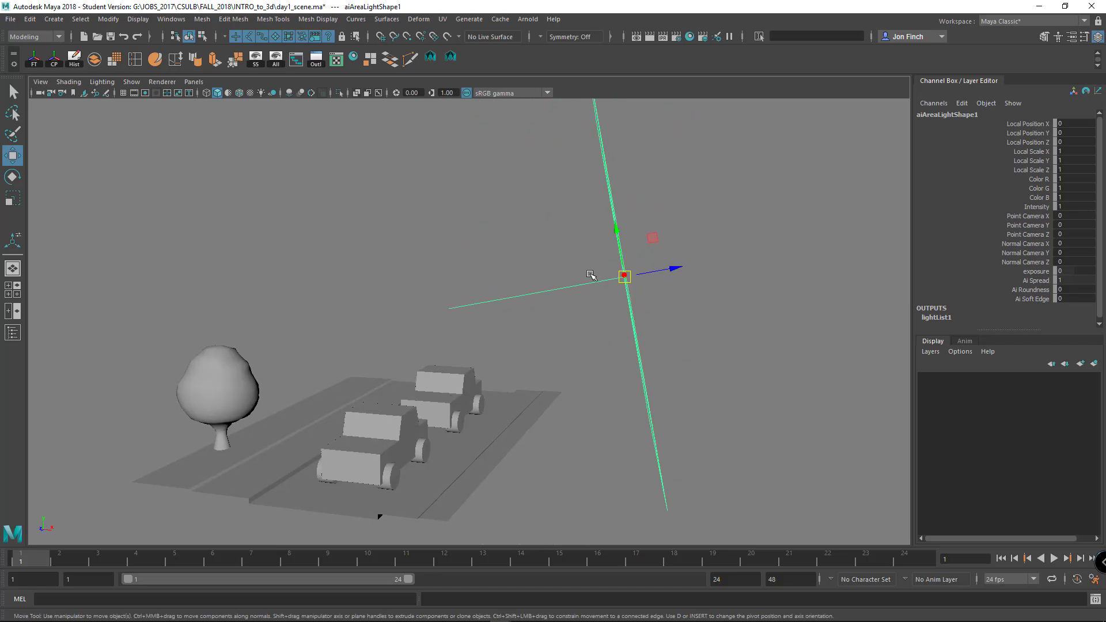
pyautogui.keyDown('alt'); pyautogui.moveTo(486, 303); pyautogui.dragTo(538, 289); pyautogui.keyUp('alt')
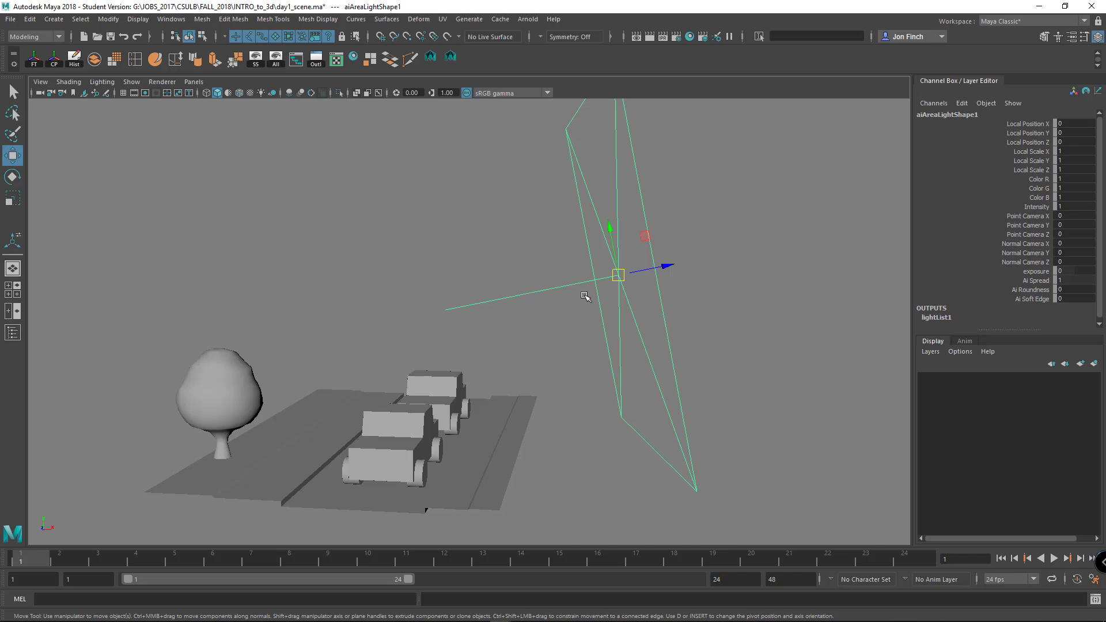
pyautogui.keyDown('alt'); pyautogui.moveTo(607, 294); pyautogui.dragTo(591, 314); pyautogui.keyUp('alt')
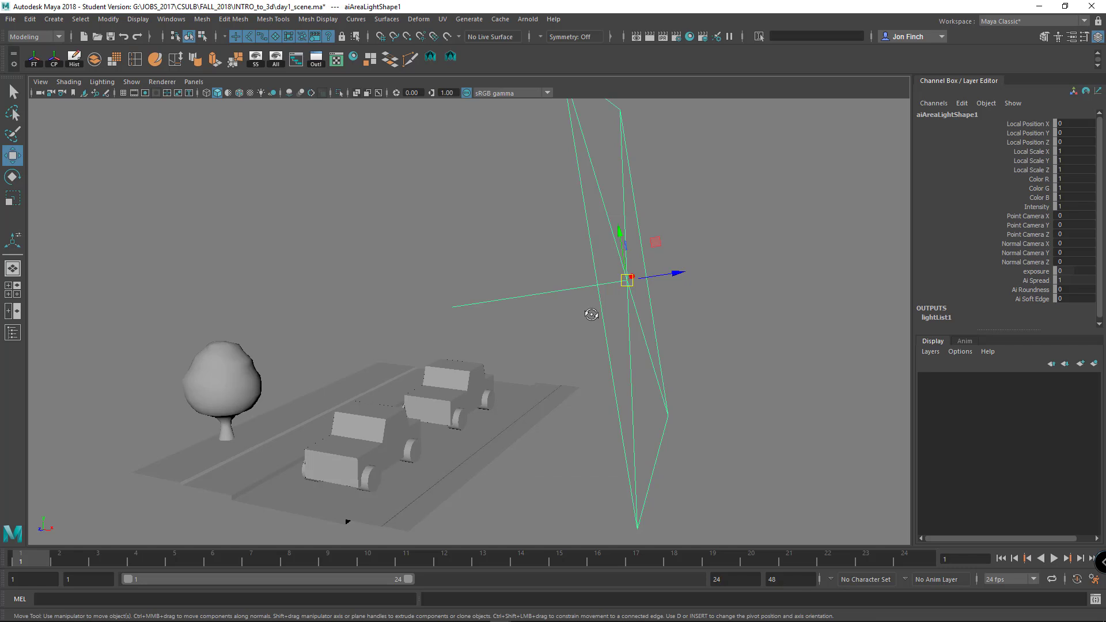
# Tilt the area light about its X axis so it aims down at the trucks and road
pyautogui.press('e')
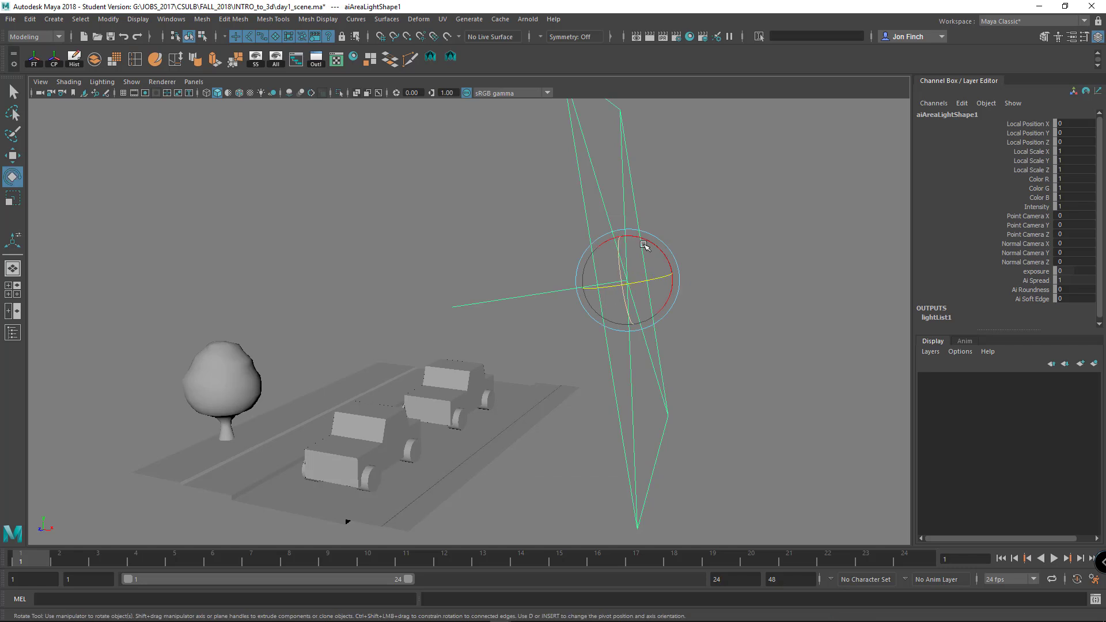
pyautogui.moveTo(663, 249); pyautogui.dragTo(511, 375)
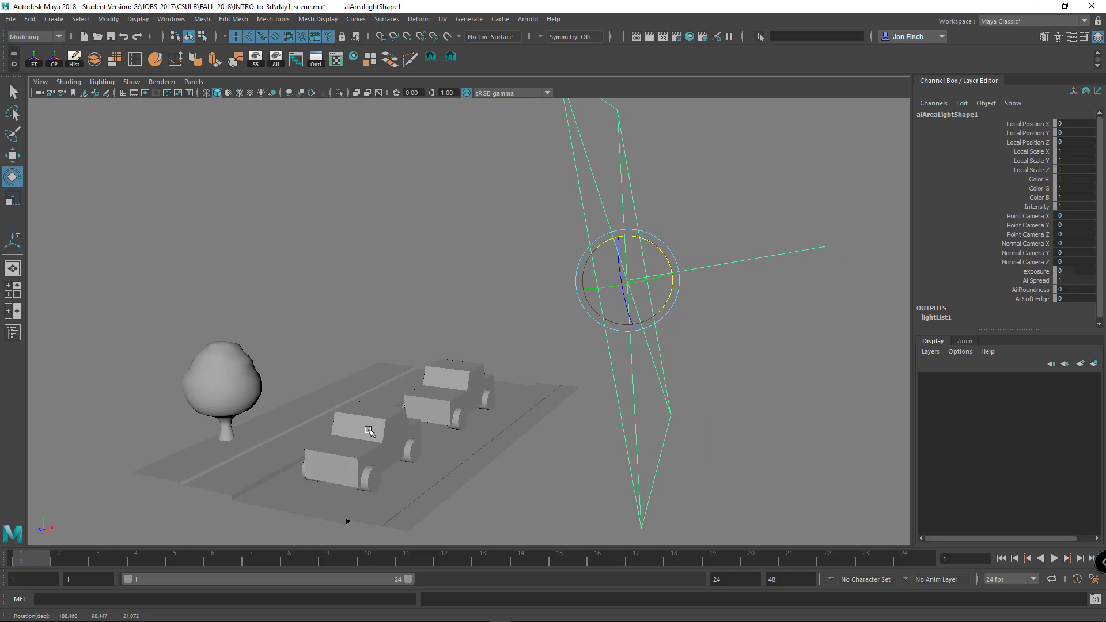
pyautogui.moveTo(666, 304); pyautogui.dragTo(593, 270)
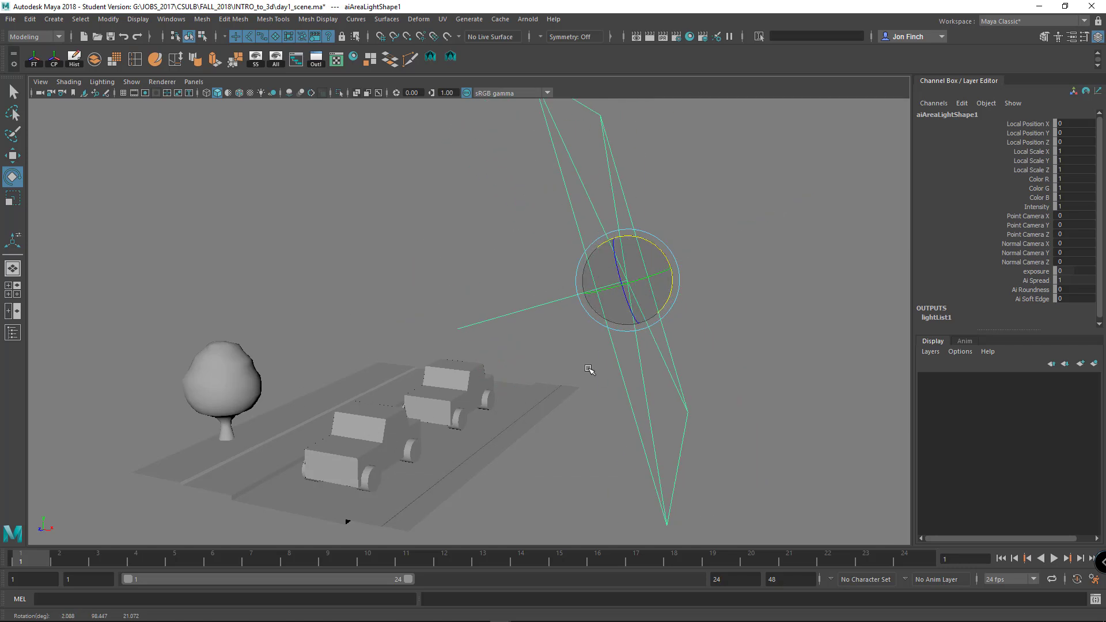
pyautogui.keyDown('alt'); pyautogui.moveTo(587, 368); pyautogui.dragTo(477, 341); pyautogui.keyUp('alt')
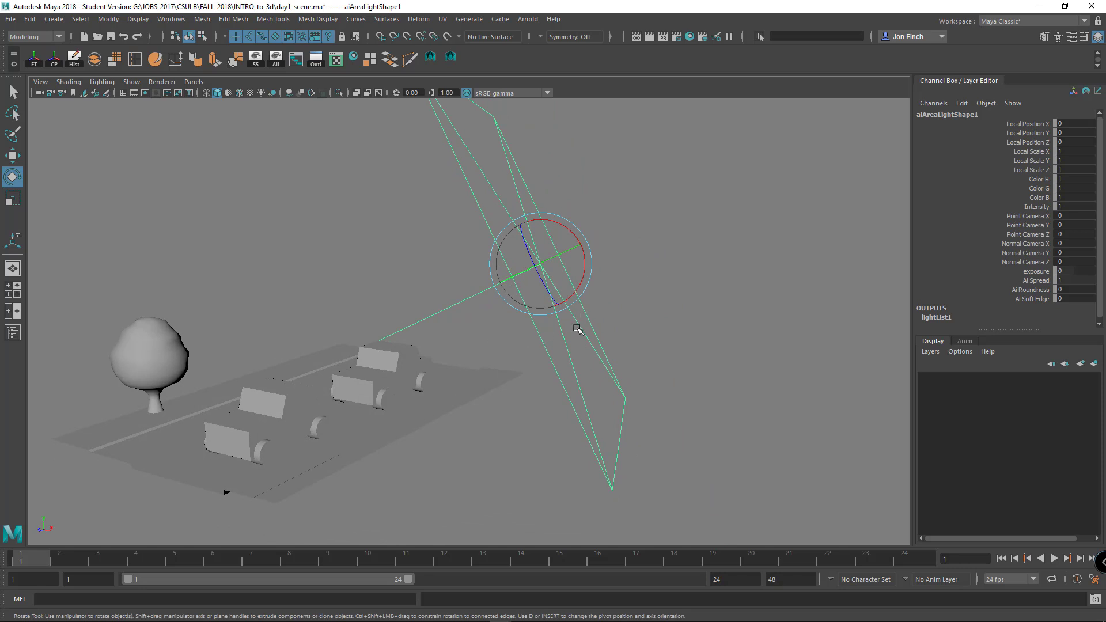
pyautogui.keyDown('alt'); pyautogui.moveTo(579, 330); pyautogui.dragTo(519, 357, button='middle'); pyautogui.keyUp('alt')
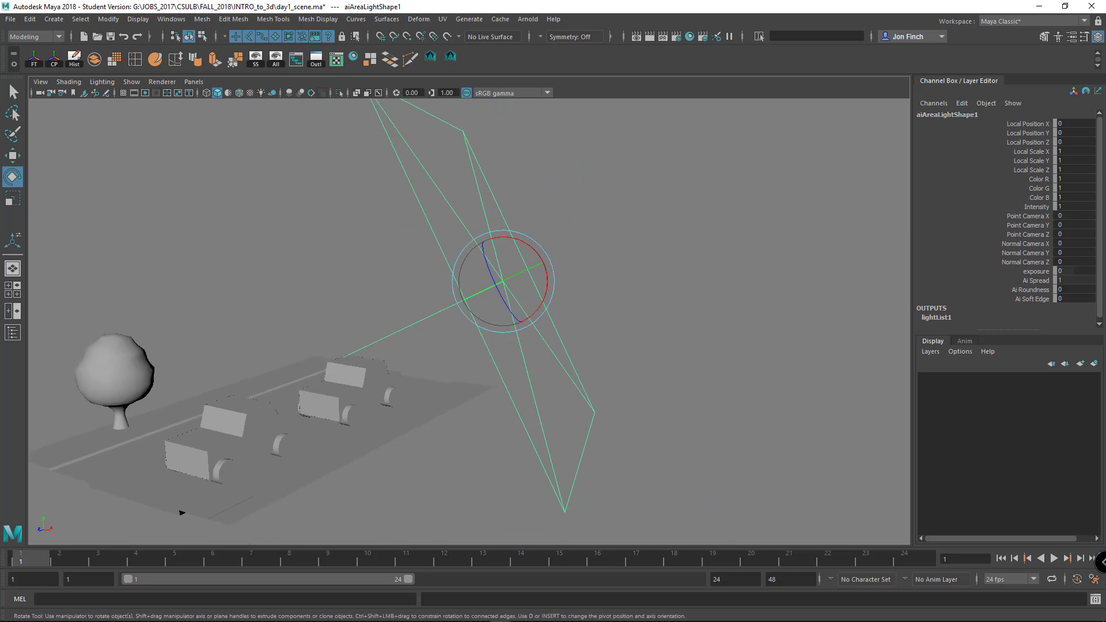
# Check the area light's effect on the scene in the Arnold RenderView
pyautogui.moveTo(1105, 92); pyautogui.dragTo(708, 117)
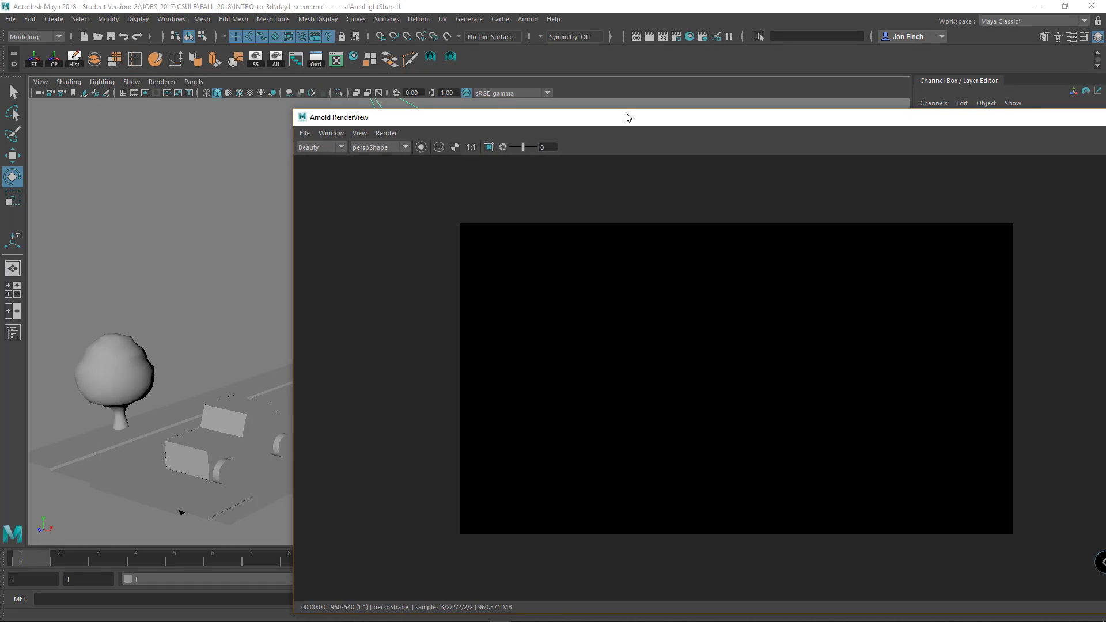
pyautogui.moveTo(627, 122); pyautogui.dragTo(1105, 80)
pyautogui.keyDown('alt'); pyautogui.moveTo(534, 342); pyautogui.dragTo(520, 344); pyautogui.keyUp('alt')
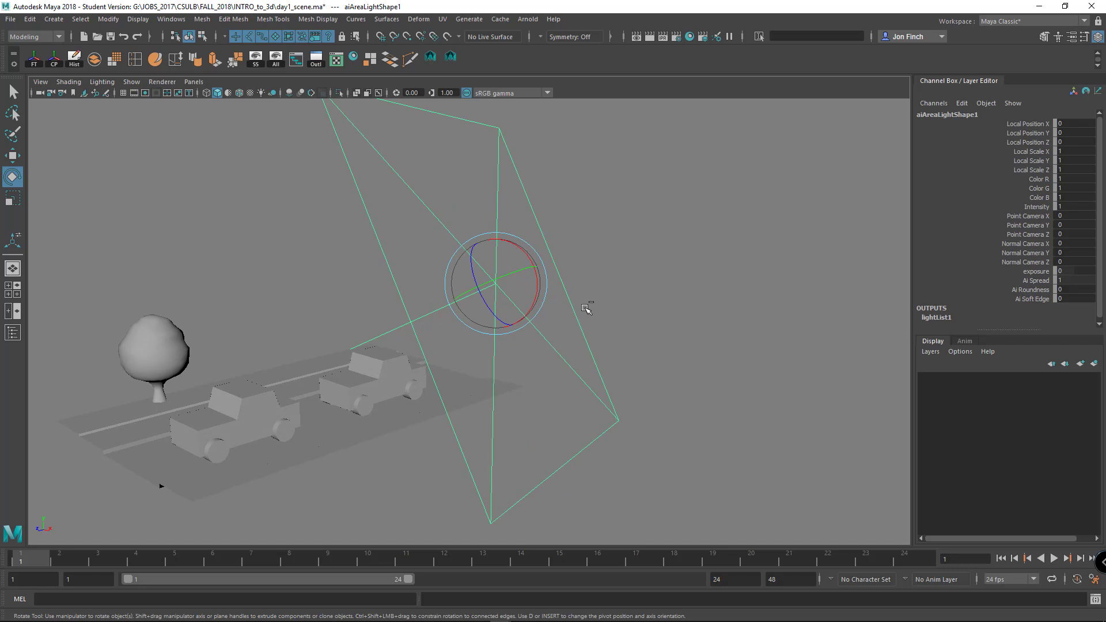
# Open the area light's attributes and enter a new Intensity value
pyautogui.hotkey('ctrl', 'a')
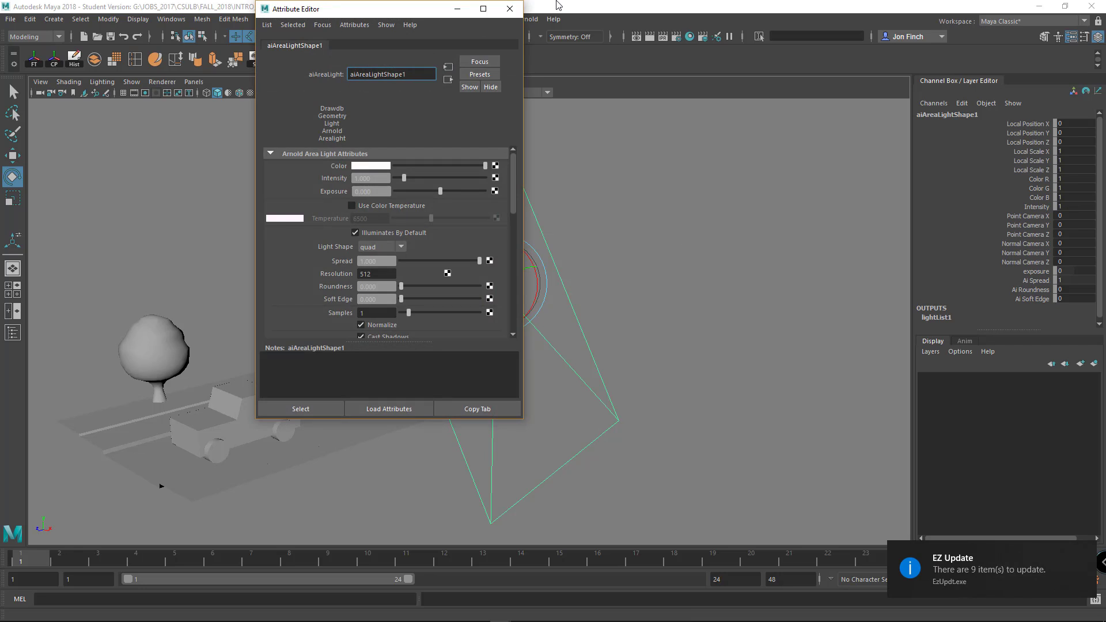
pyautogui.moveTo(421, 10); pyautogui.dragTo(789, 139)
pyautogui.keyDown('alt'); pyautogui.moveTo(568, 222); pyautogui.dragTo(507, 282); pyautogui.keyUp('alt')
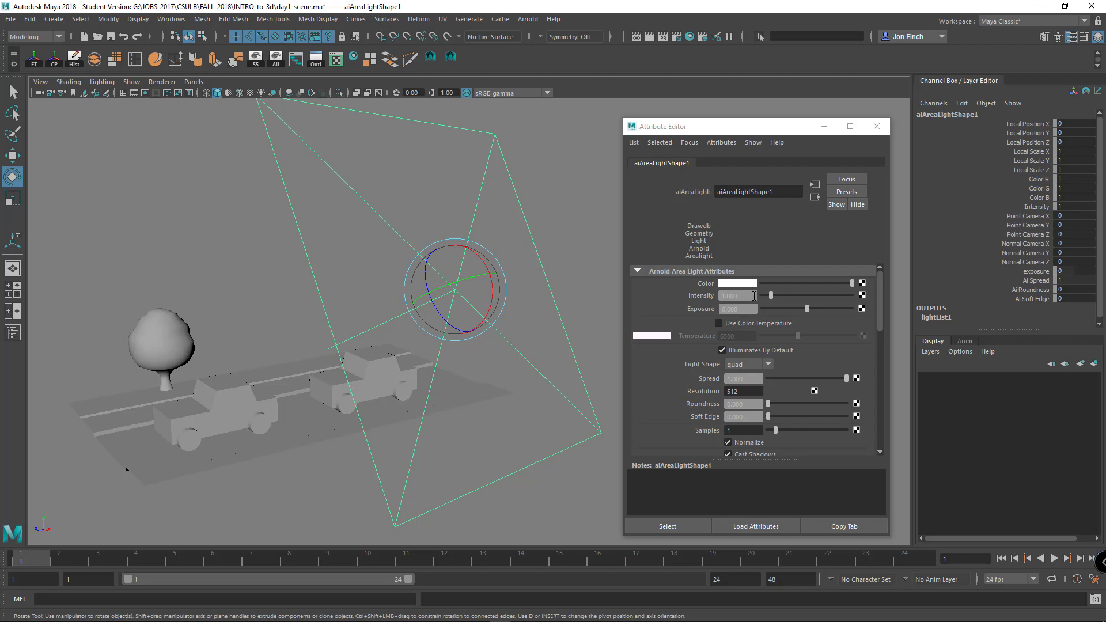
pyautogui.click(732, 296)
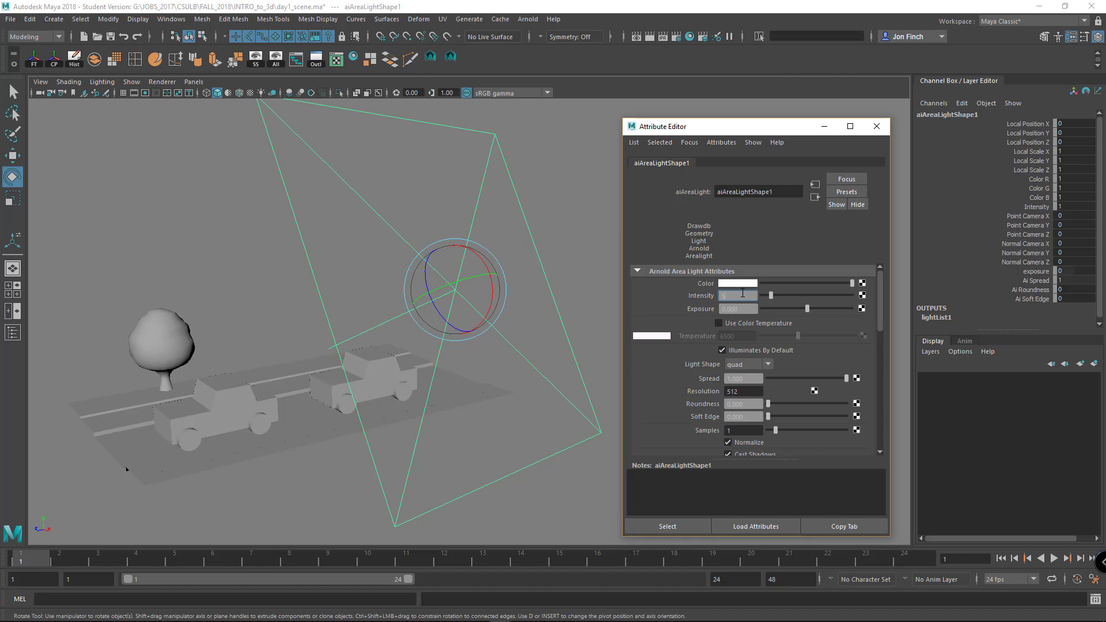
pyautogui.press('Return')
# Examine the lighting on the trucks and tree in the live Arnold render from several closer camera angles
pyautogui.moveTo(729, 127); pyautogui.dragTo(767, 142)
pyautogui.moveTo(1105, 103); pyautogui.dragTo(979, 87)
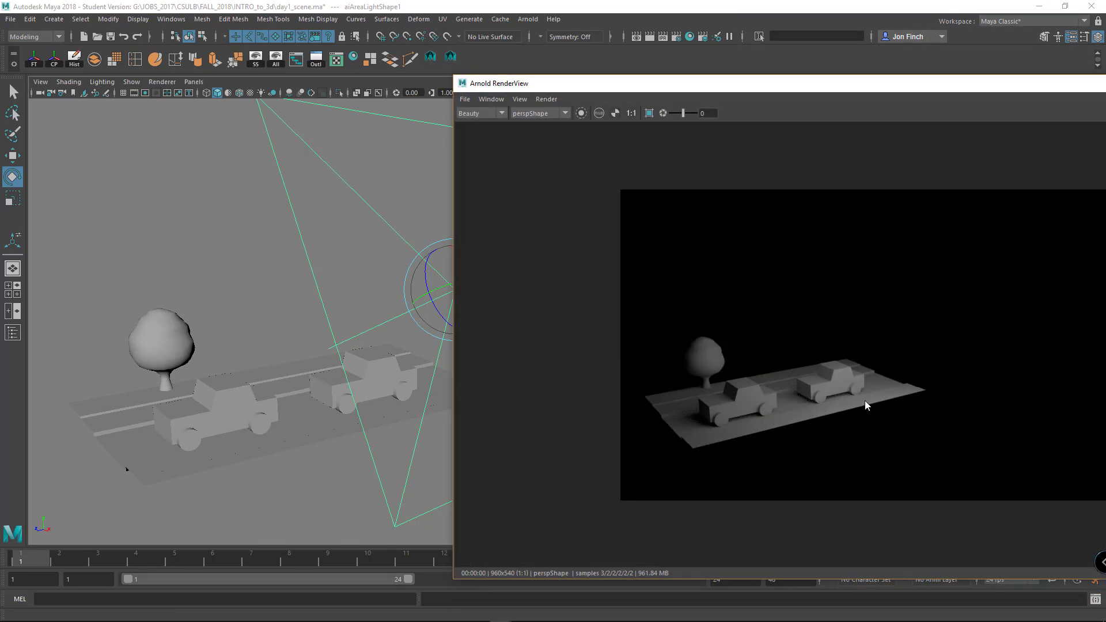
pyautogui.keyDown('alt'); pyautogui.moveTo(410, 390); pyautogui.dragTo(323, 343); pyautogui.keyUp('alt')
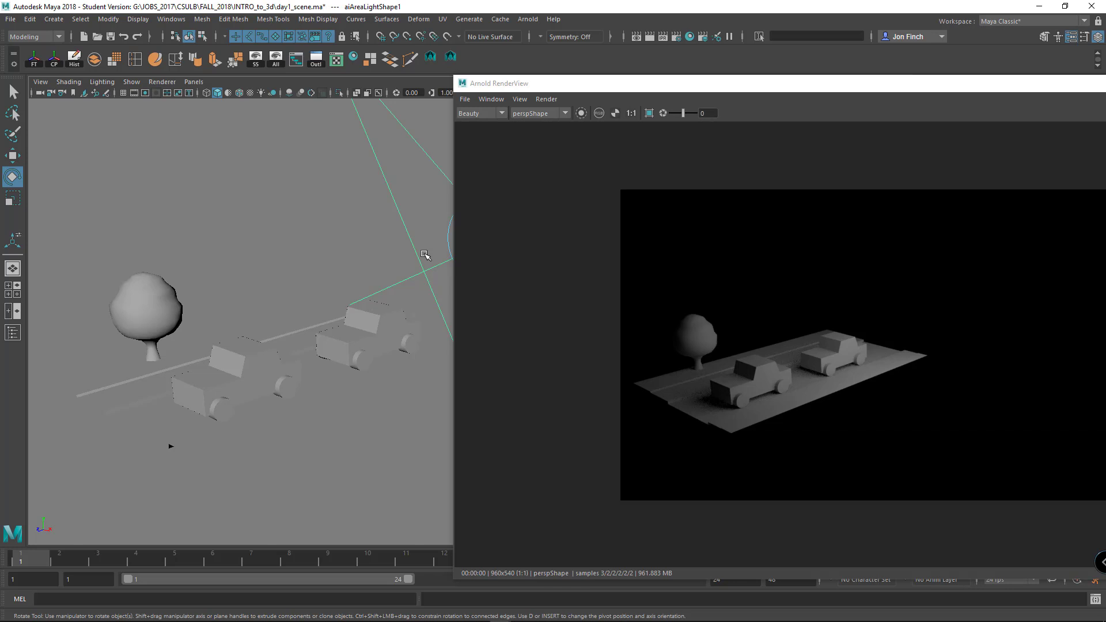
pyautogui.keyDown('alt'); pyautogui.moveTo(424, 254); pyautogui.dragTo(405, 286, button='middle'); pyautogui.keyUp('alt')
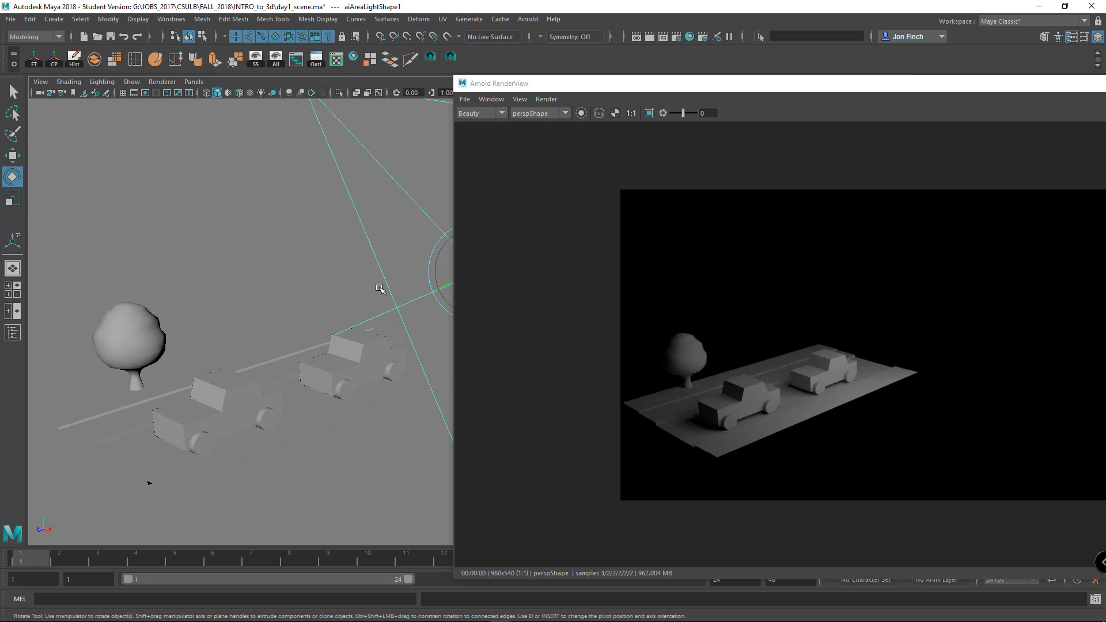
pyautogui.scroll(3, 279, 351)
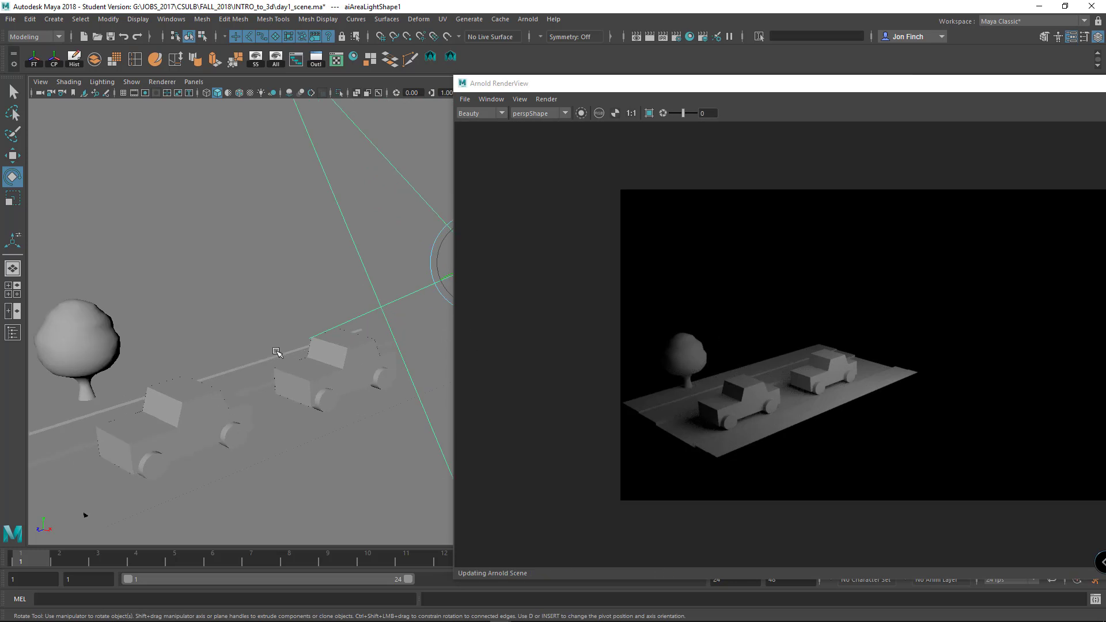
pyautogui.keyDown('alt'); pyautogui.moveTo(241, 347); pyautogui.dragTo(384, 307, button='middle'); pyautogui.keyUp('alt')
pyautogui.keyDown('alt'); pyautogui.moveTo(284, 338); pyautogui.dragTo(399, 321, button='right'); pyautogui.keyUp('alt')
pyautogui.keyDown('alt'); pyautogui.moveTo(194, 347); pyautogui.dragTo(273, 316, button='middle'); pyautogui.keyUp('alt')
pyautogui.keyDown('alt'); pyautogui.moveTo(275, 315); pyautogui.dragTo(209, 309); pyautogui.keyUp('alt')
pyautogui.keyDown('alt'); pyautogui.moveTo(273, 314); pyautogui.dragTo(338, 311, button='right'); pyautogui.keyUp('alt')
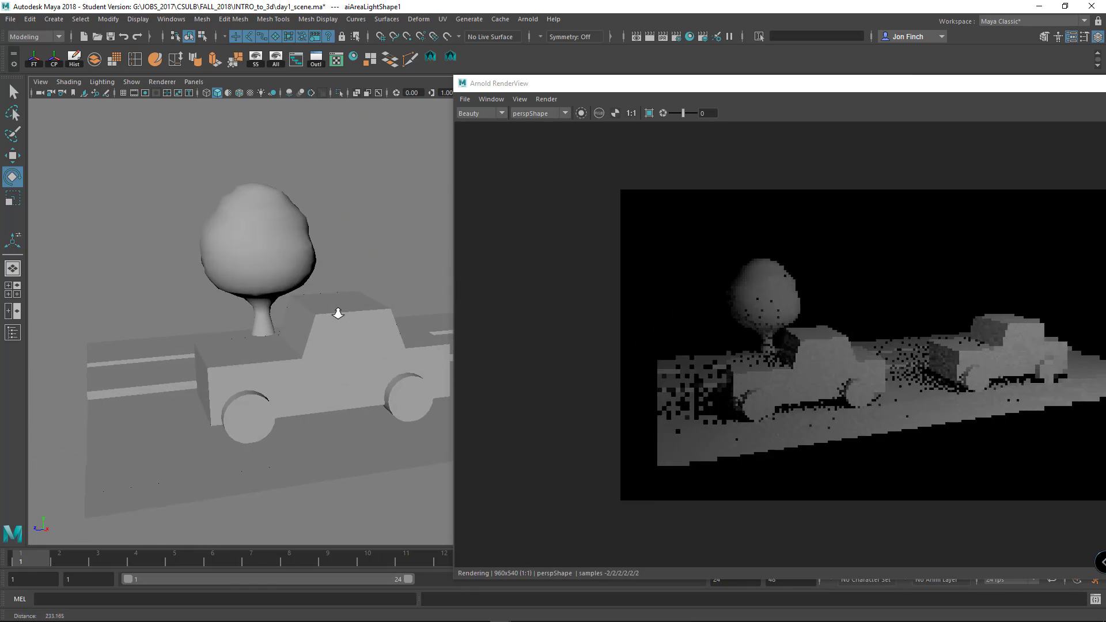
pyautogui.keyDown('alt'); pyautogui.moveTo(355, 326); pyautogui.dragTo(380, 331); pyautogui.keyUp('alt')
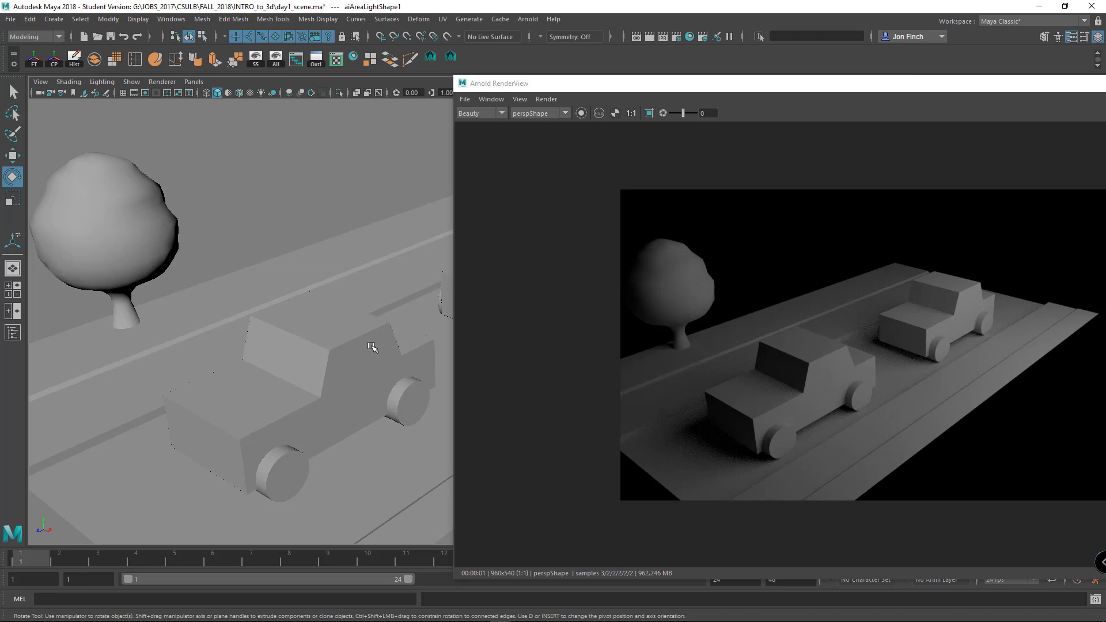
pyautogui.keyDown('alt'); pyautogui.moveTo(348, 318); pyautogui.dragTo(327, 306); pyautogui.keyUp('alt')
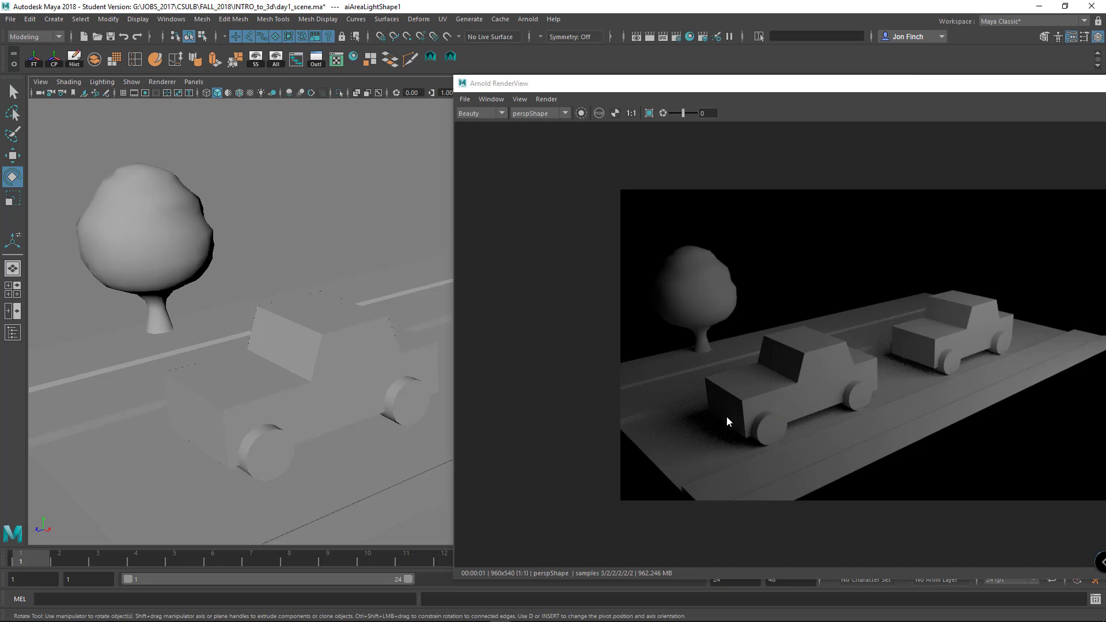
# Enlarge the rendered image to inspect the shadows around the front truck, placing the render window beside the scene view
pyautogui.keyDown('alt'); pyautogui.moveTo(641, 394); pyautogui.dragTo(983, 415, button='right'); pyautogui.keyUp('alt')
pyautogui.keyDown('alt'); pyautogui.moveTo(832, 421); pyautogui.dragTo(907, 388, button='middle'); pyautogui.keyUp('alt')
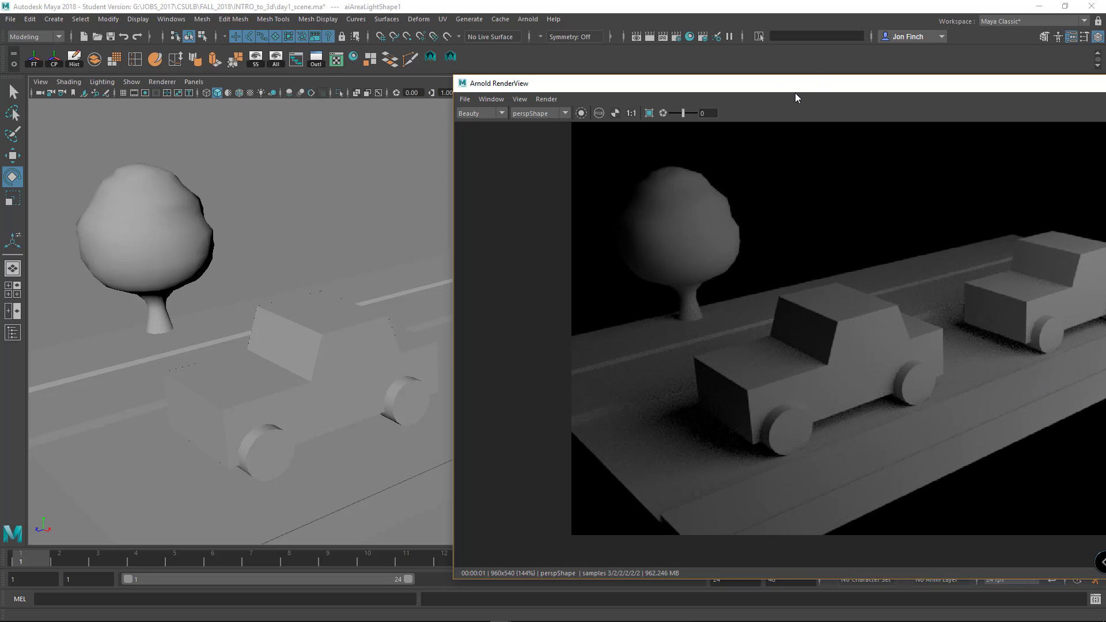
pyautogui.moveTo(795, 90); pyautogui.dragTo(871, 131)
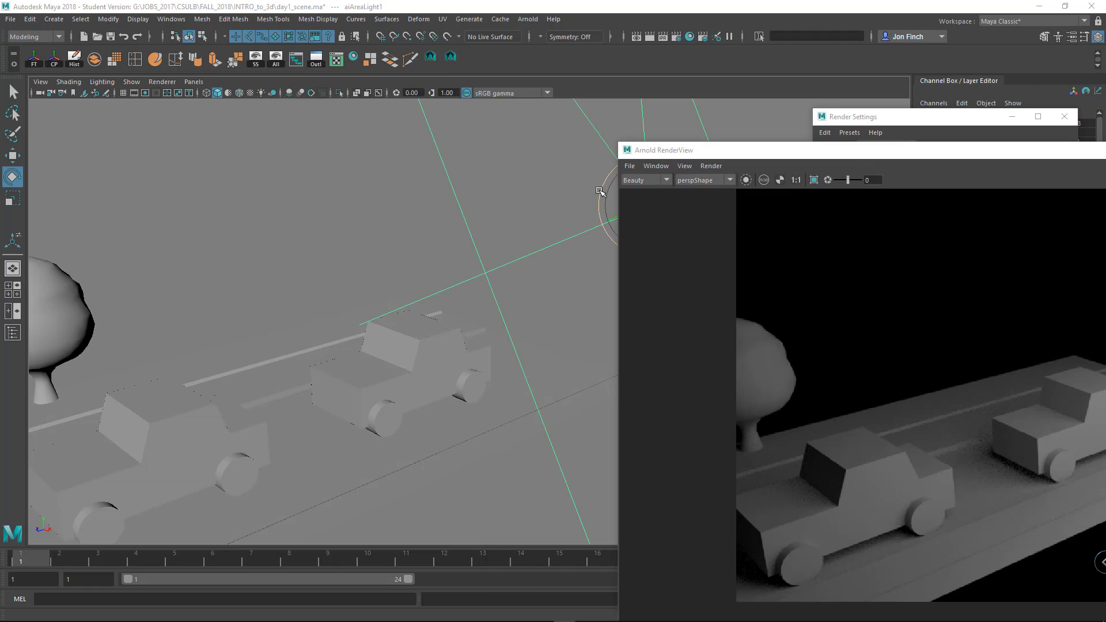
pyautogui.keyDown('alt'); pyautogui.moveTo(600, 191); pyautogui.dragTo(501, 241); pyautogui.keyUp('alt')
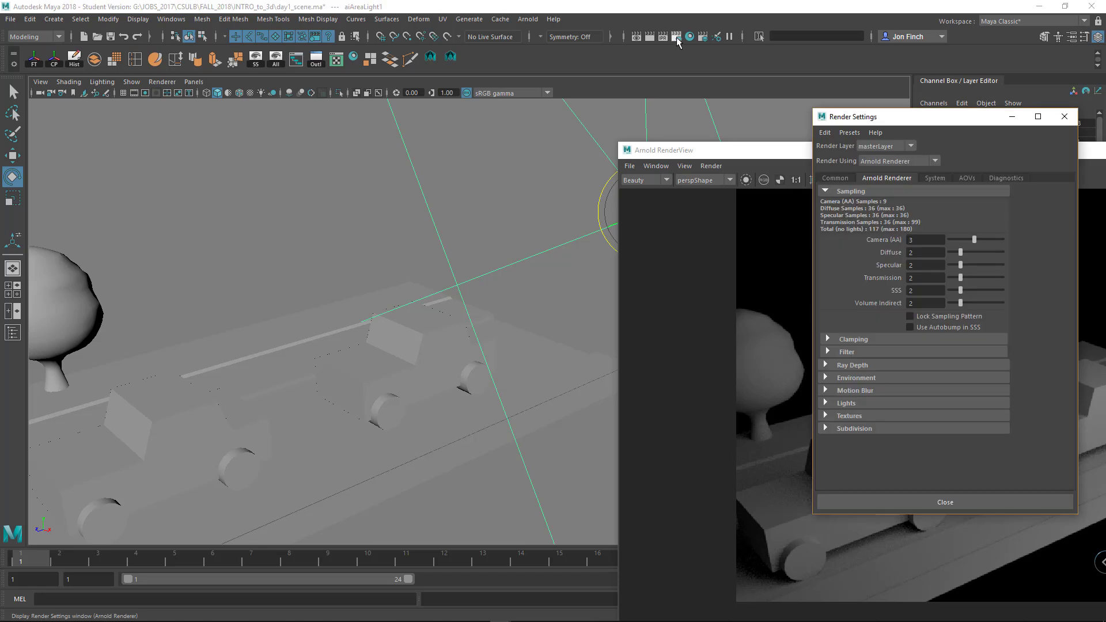
# Move the Render Settings window clear of the render and choose Arnold Renderer as the renderer
pyautogui.moveTo(864, 115); pyautogui.dragTo(448, 115)
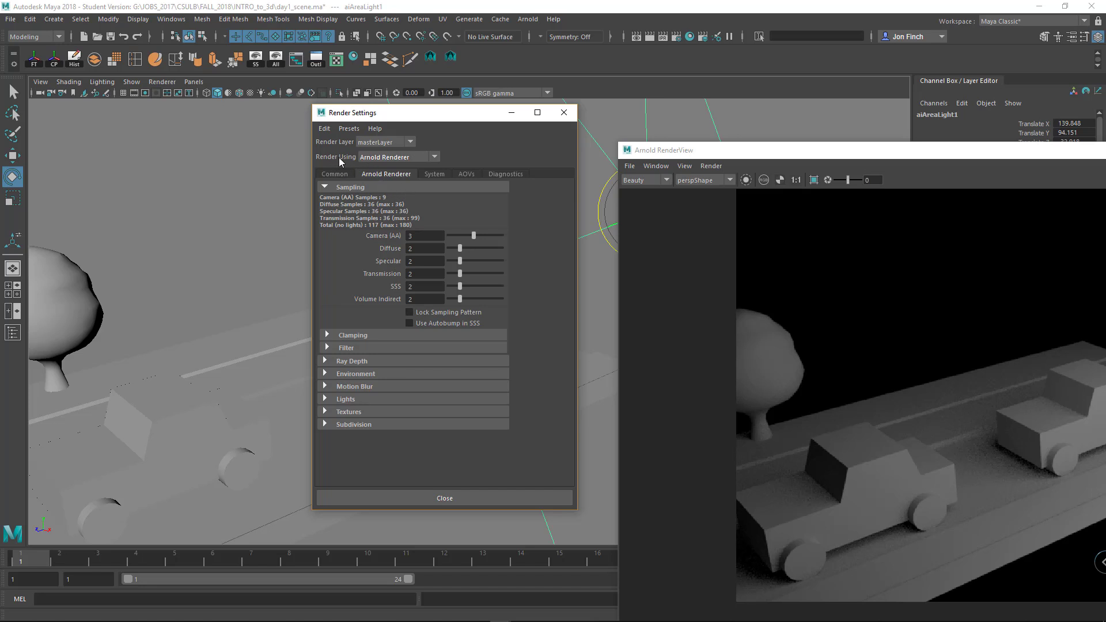
pyautogui.click(377, 158)
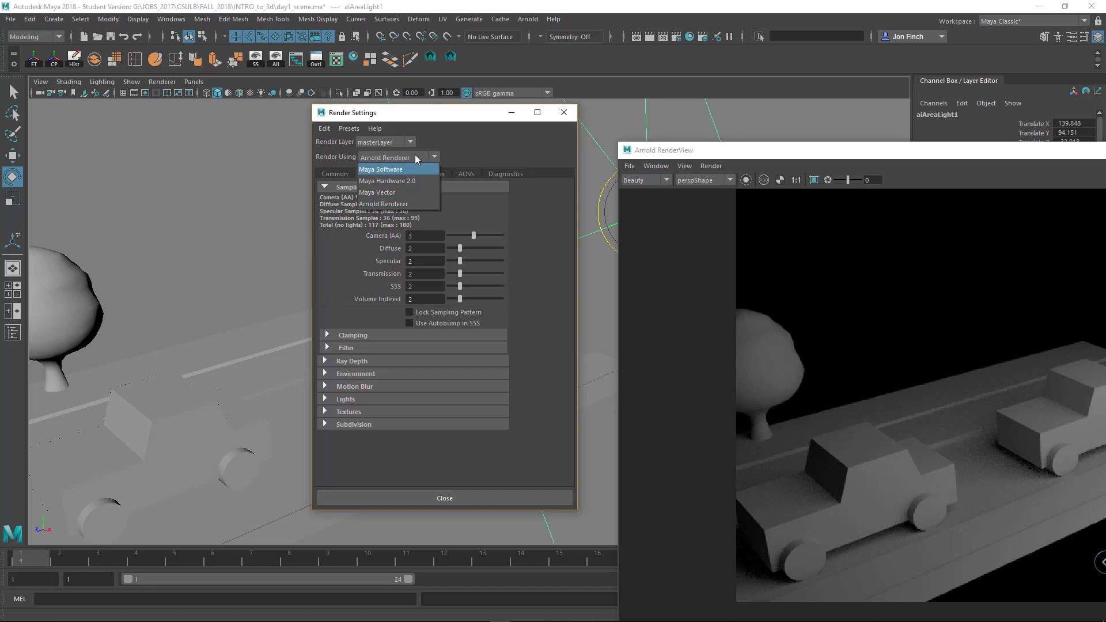
pyautogui.click(408, 202)
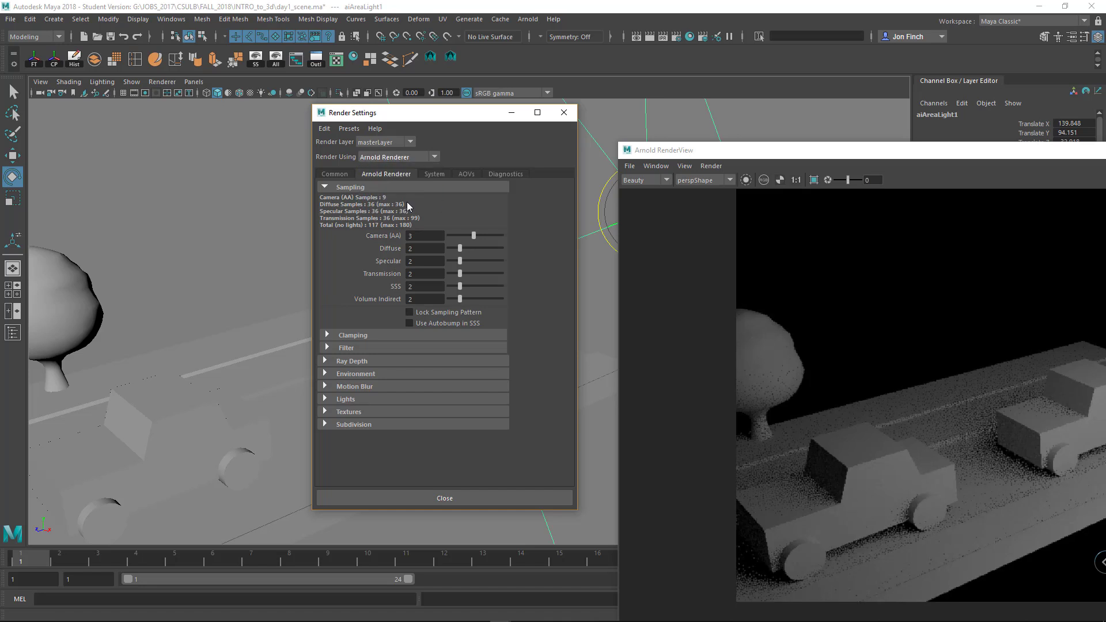
# Review the Common, Arnold Renderer, System, AOVs and Diagnostics groups of render settings
pyautogui.click(340, 174)
pyautogui.click(386, 174)
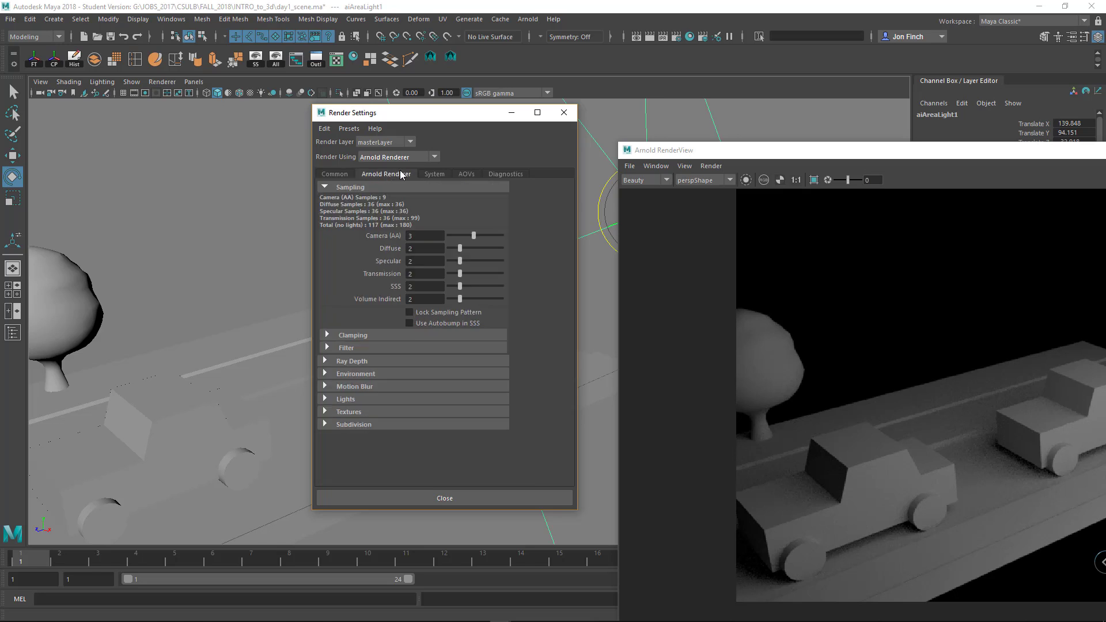
pyautogui.click(435, 174)
pyautogui.click(499, 174)
pyautogui.click(465, 174)
pyautogui.click(434, 174)
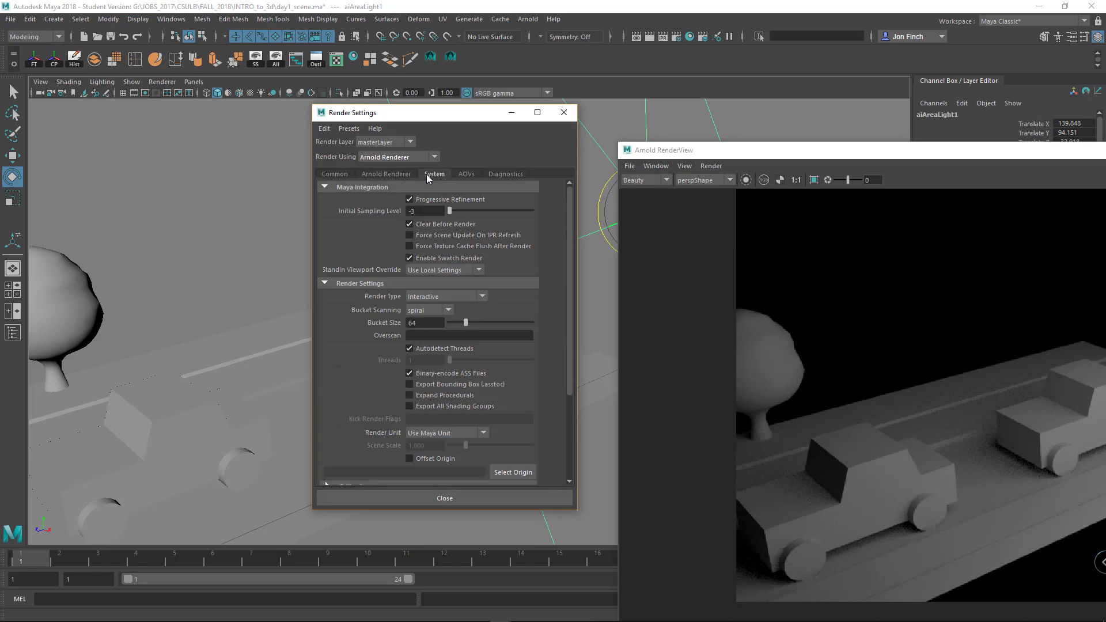
# Go back over the Arnold sampling options, the System options and the Common file output settings
pyautogui.click(372, 174)
pyautogui.click(329, 174)
pyautogui.click(382, 174)
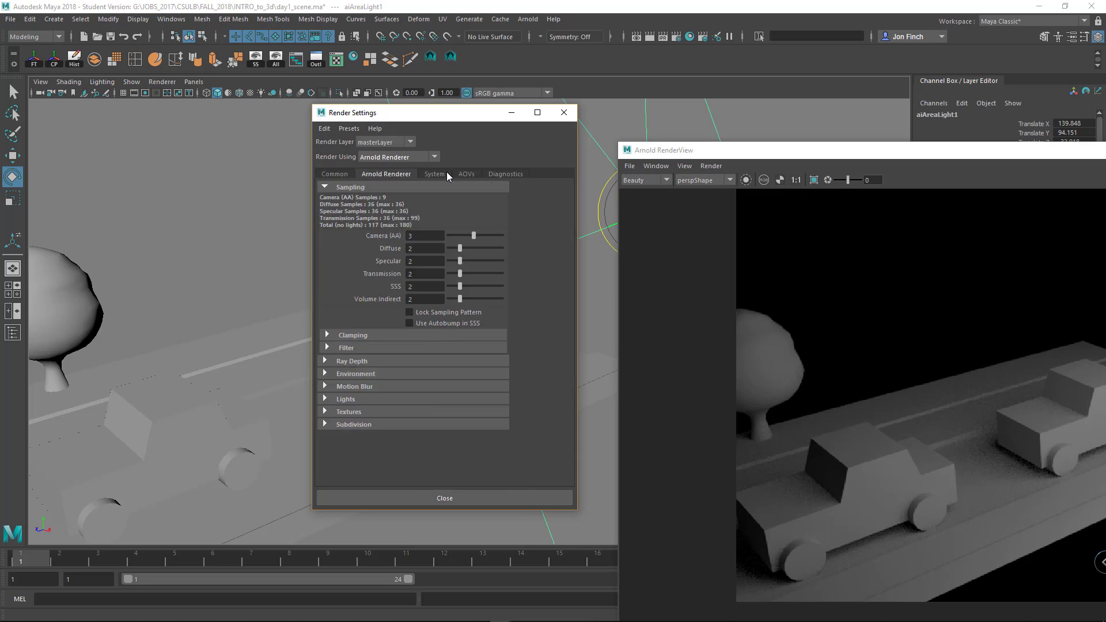
pyautogui.click(438, 174)
pyautogui.click(330, 173)
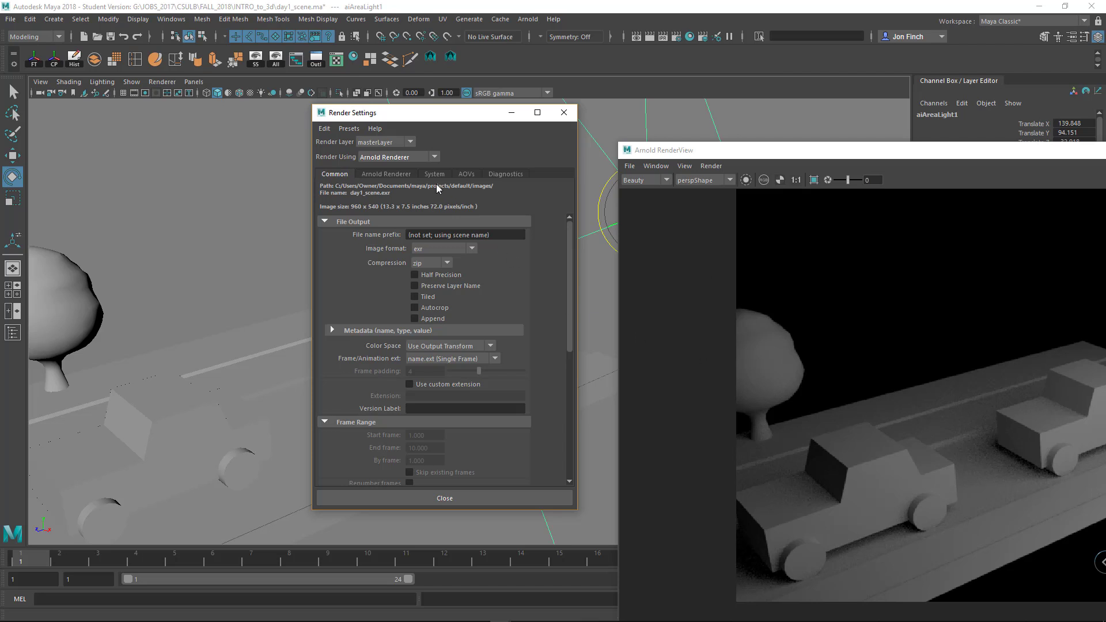
# Raise the Camera (AA) samples to 9 and reposition the render window so the whole image can be seen
pyautogui.moveTo(489, 112); pyautogui.dragTo(468, 89)
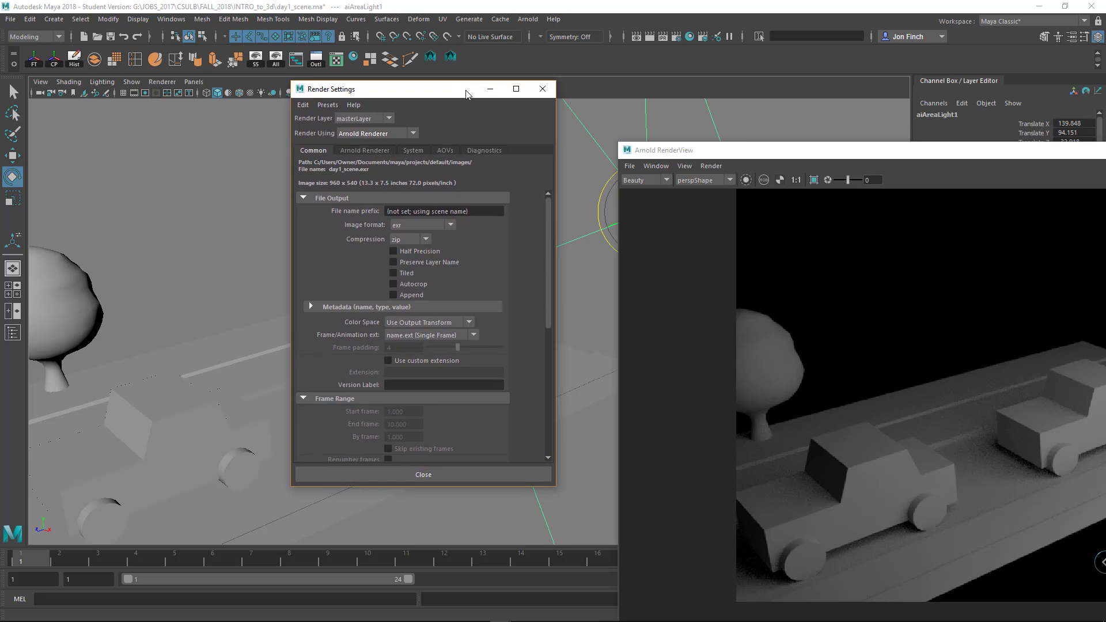
pyautogui.click(365, 151)
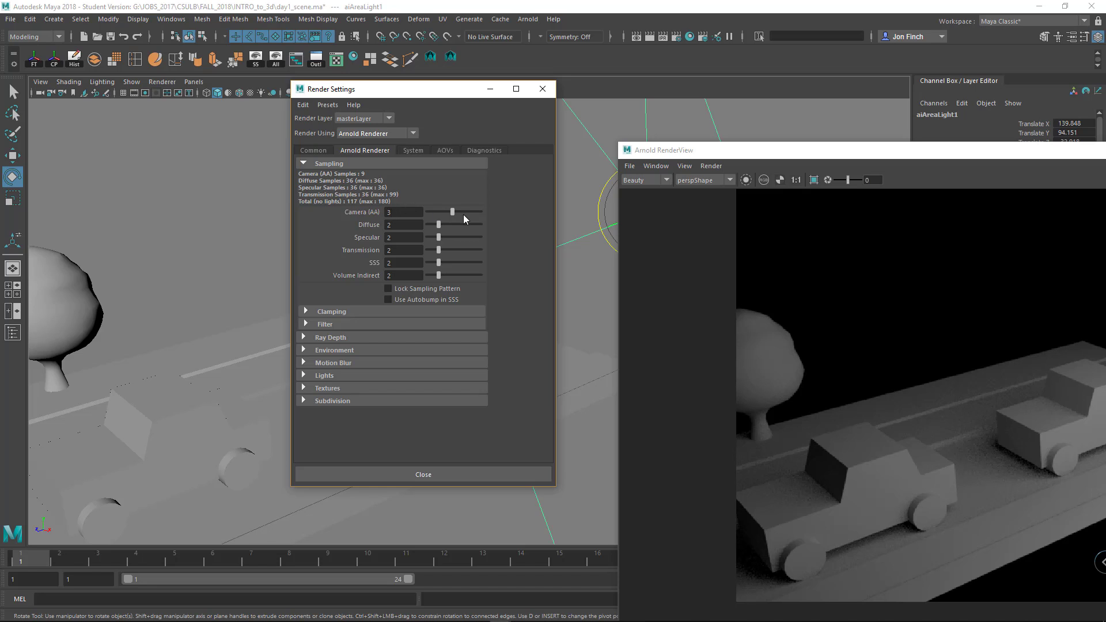
pyautogui.moveTo(400, 214); pyautogui.dragTo(349, 215)
pyautogui.press('Return')
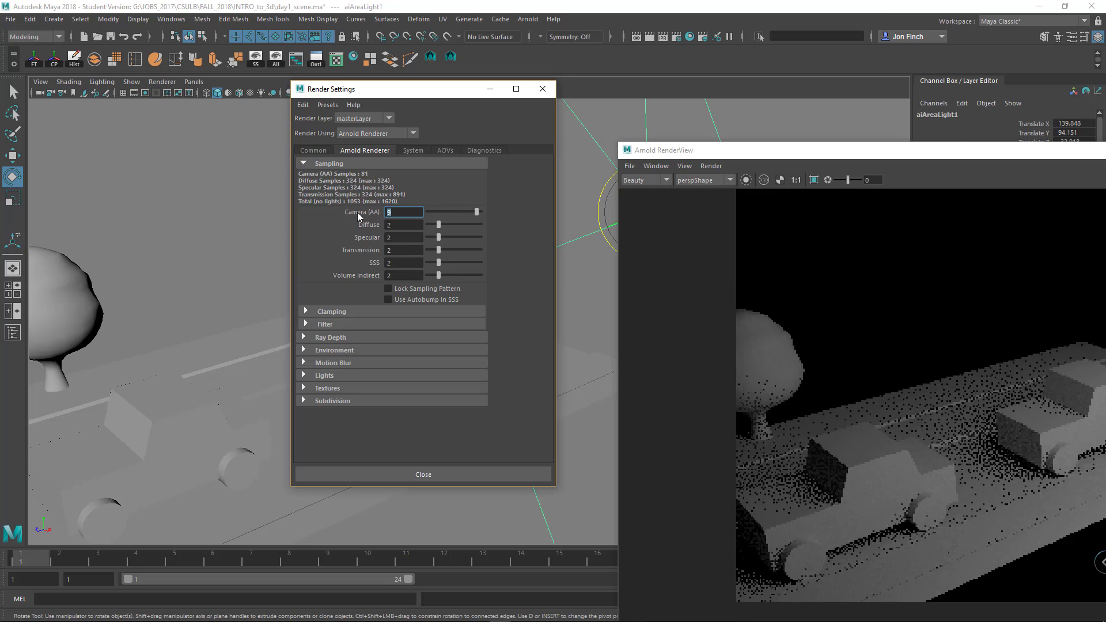
pyautogui.moveTo(827, 153); pyautogui.dragTo(557, 54)
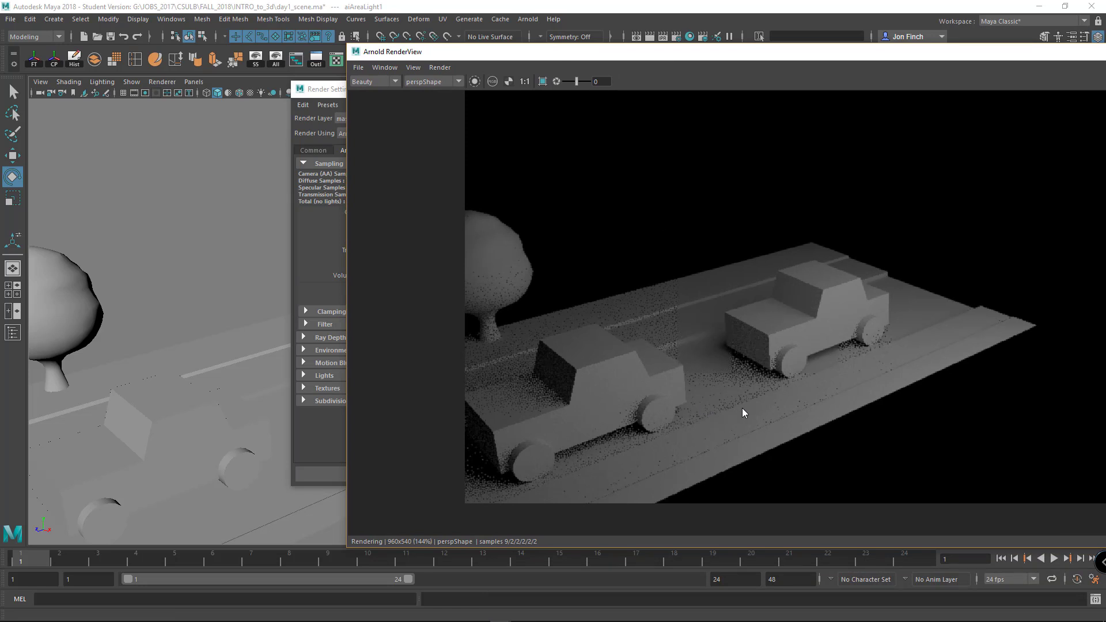